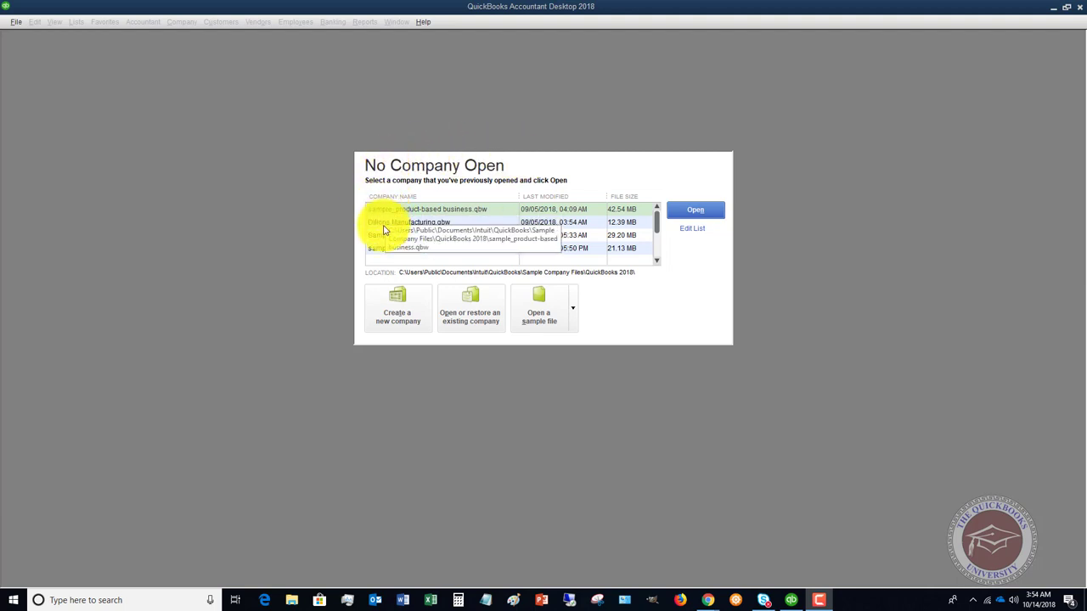
- Choose Create a new company from the No Company Open dialog to reach the setup options
left_click(393, 307)
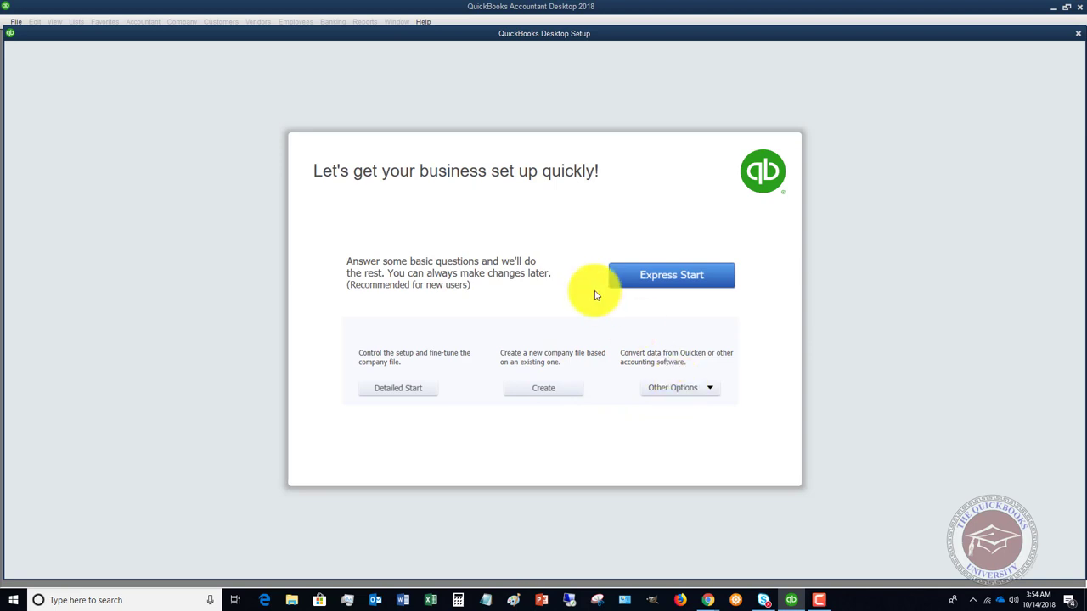
- Use Express Start to name the business 'XYZ Manufacturing', with Manufacturing industry and S Corporation type
left_click(663, 279)
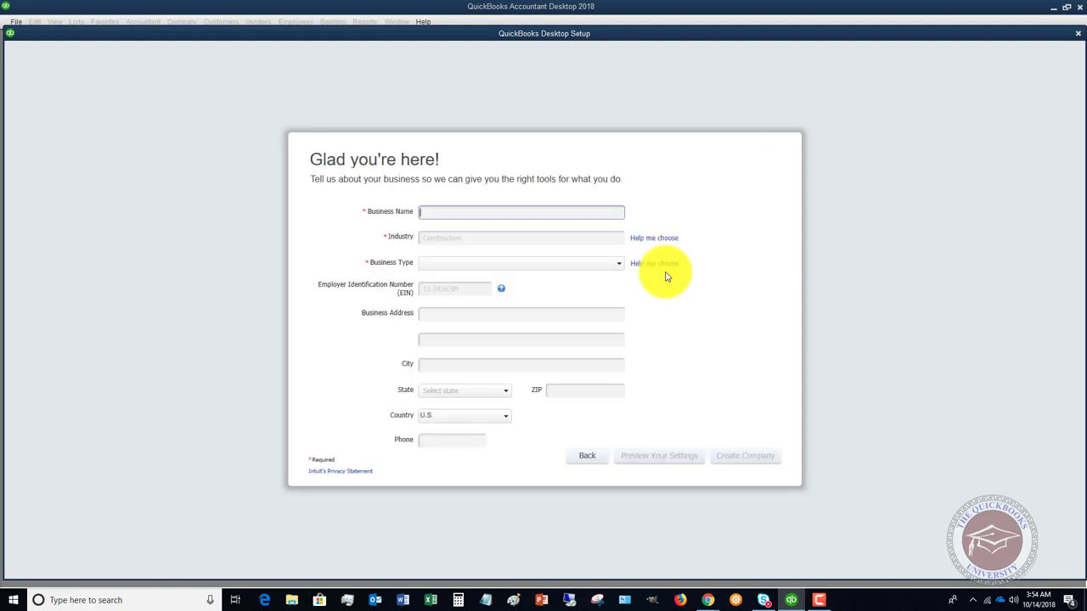
type("XYZ Manufacturing")
key("Tab")
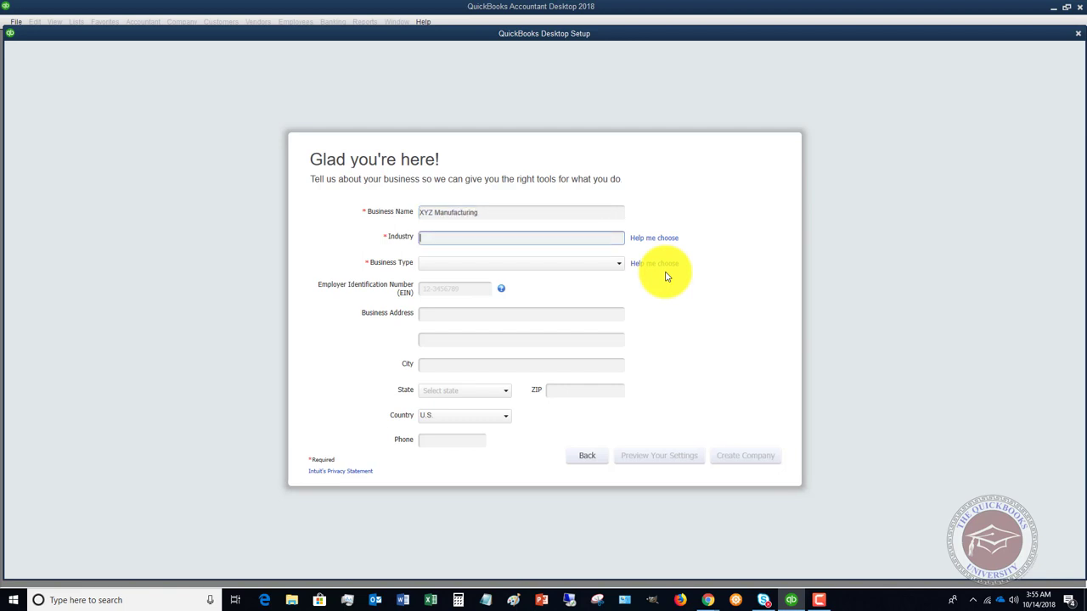
type("Man")
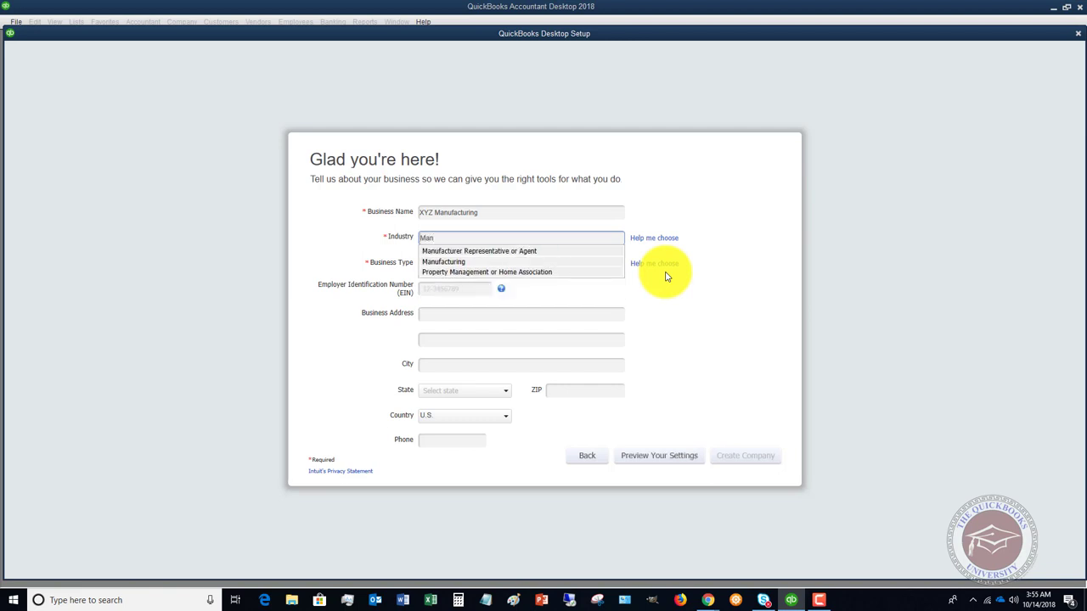
key("Down")
key("Down")
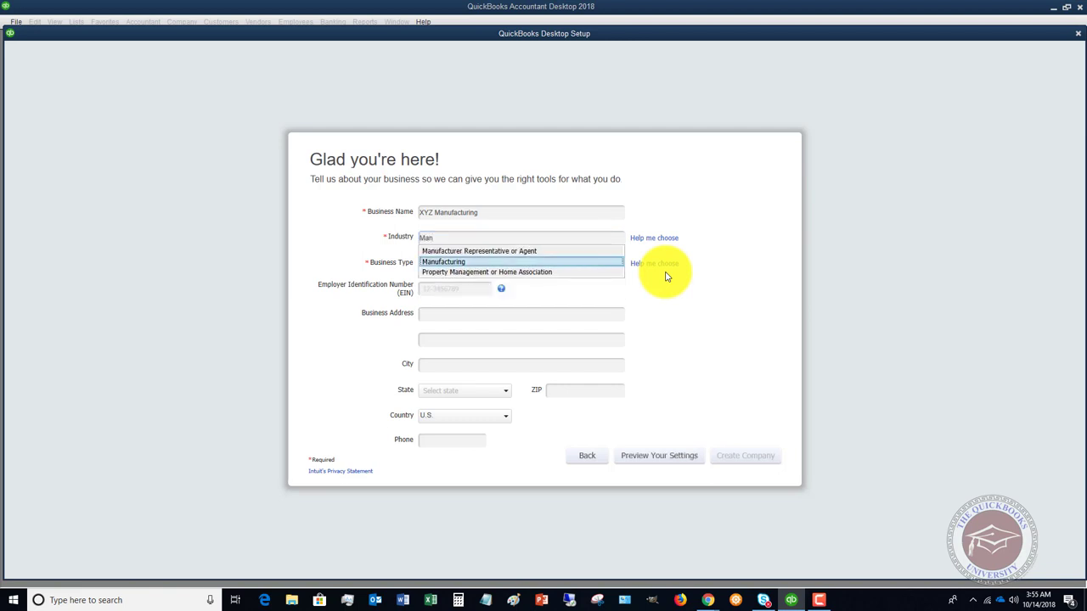
key("Return")
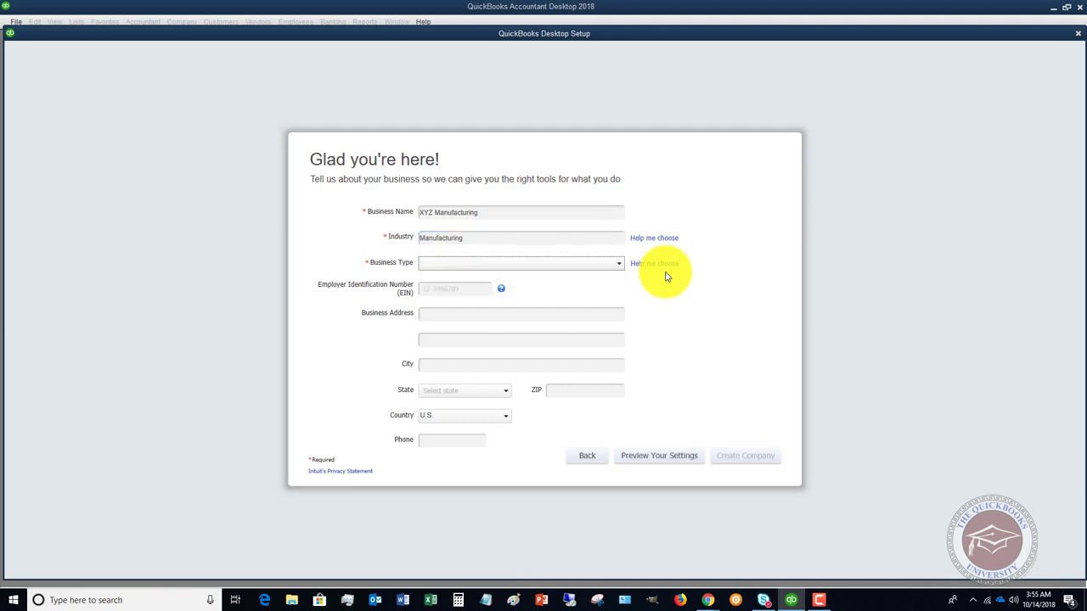
left_click(619, 266)
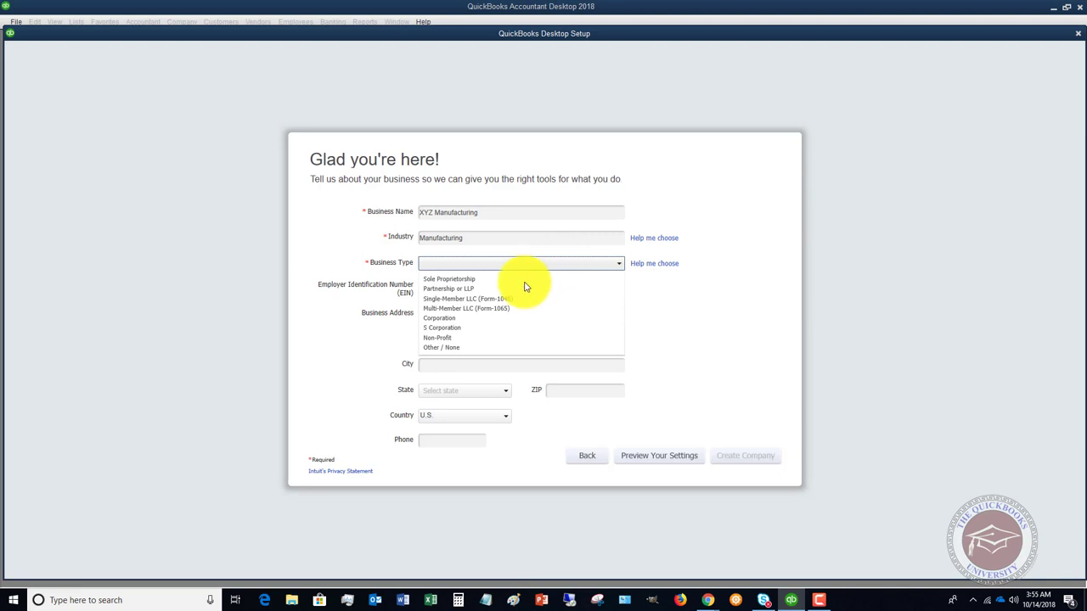
left_click(467, 329)
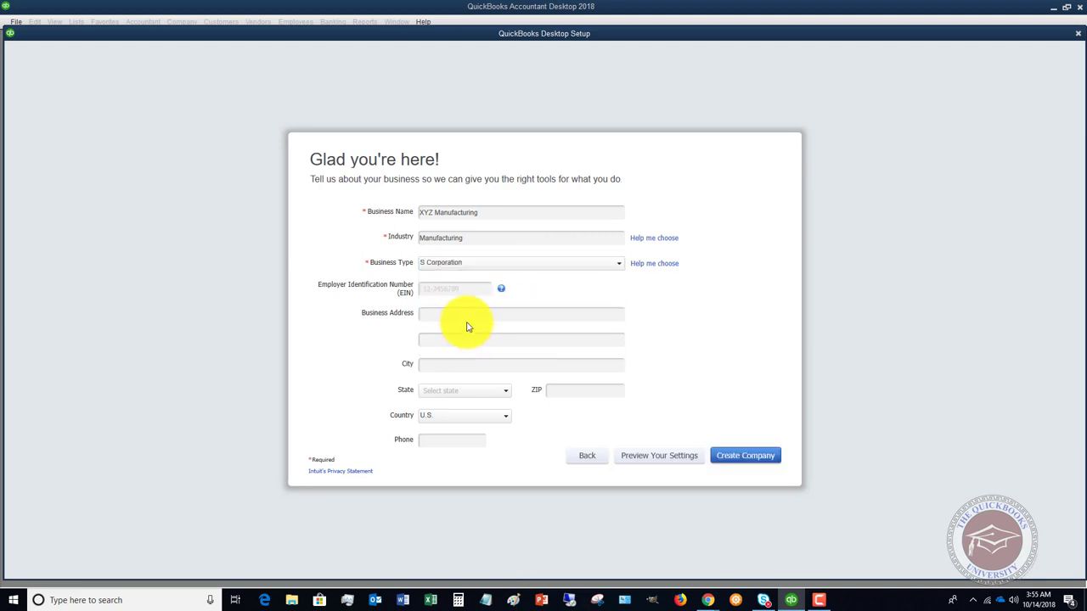
- Enter the business EIN and address lines, then create the company file
type("12-3456789")
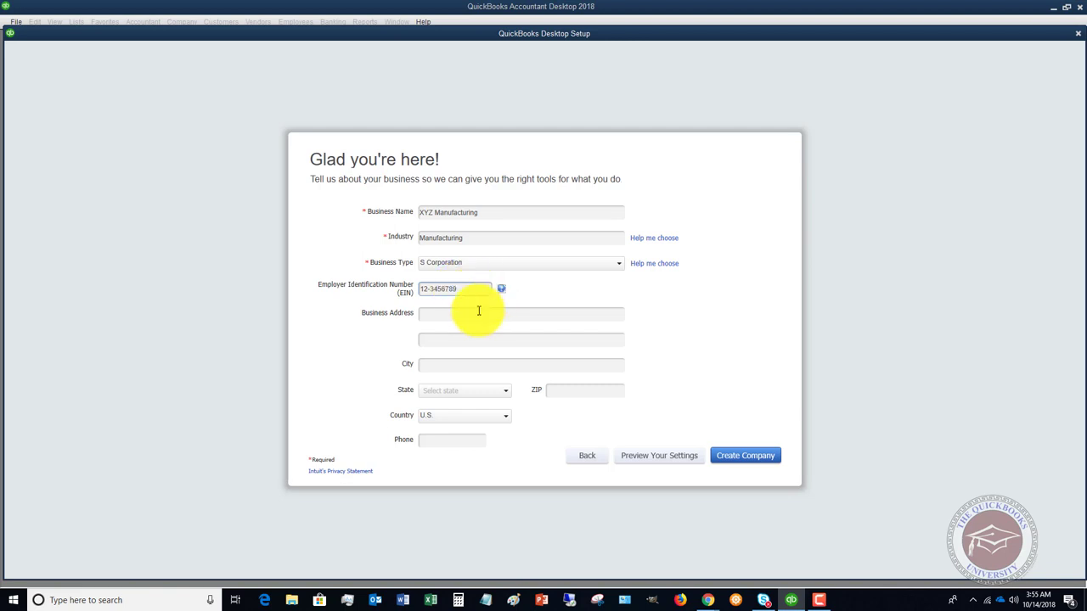
left_click(451, 311)
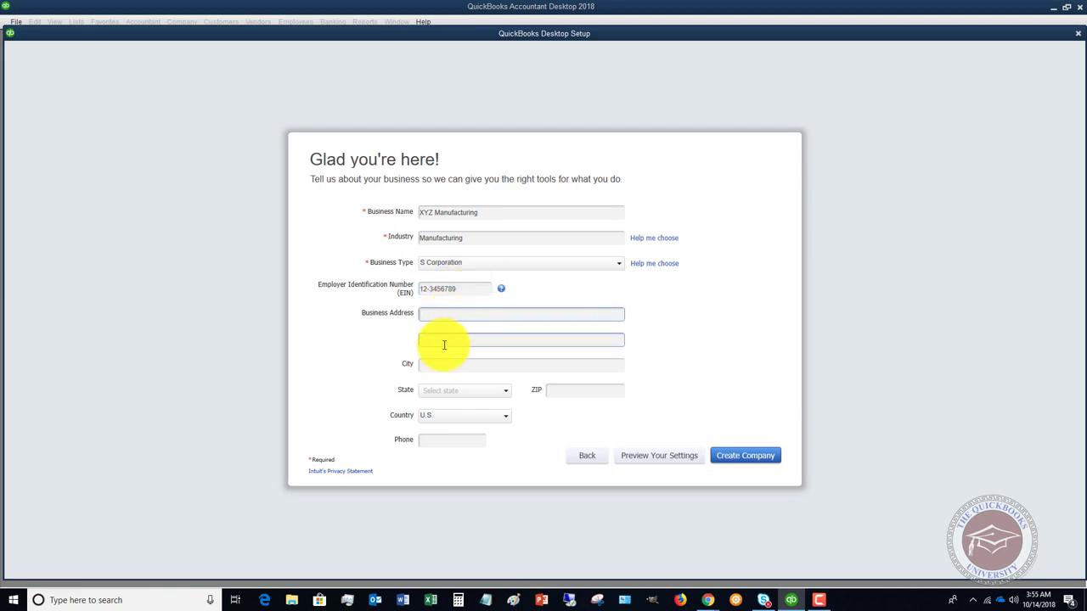
left_click(446, 341)
left_click(453, 364)
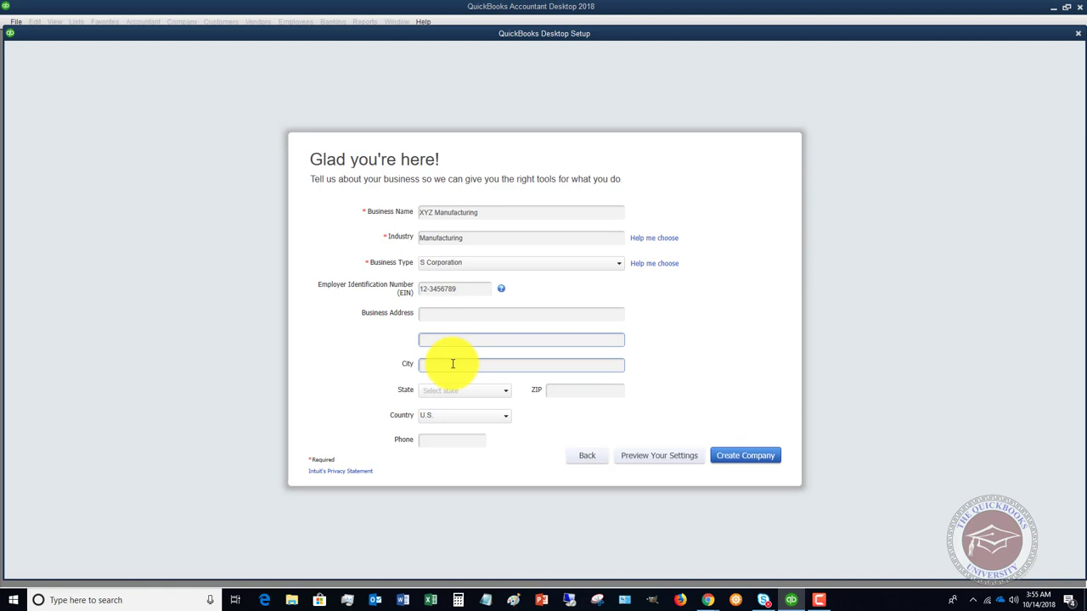
left_click(438, 339)
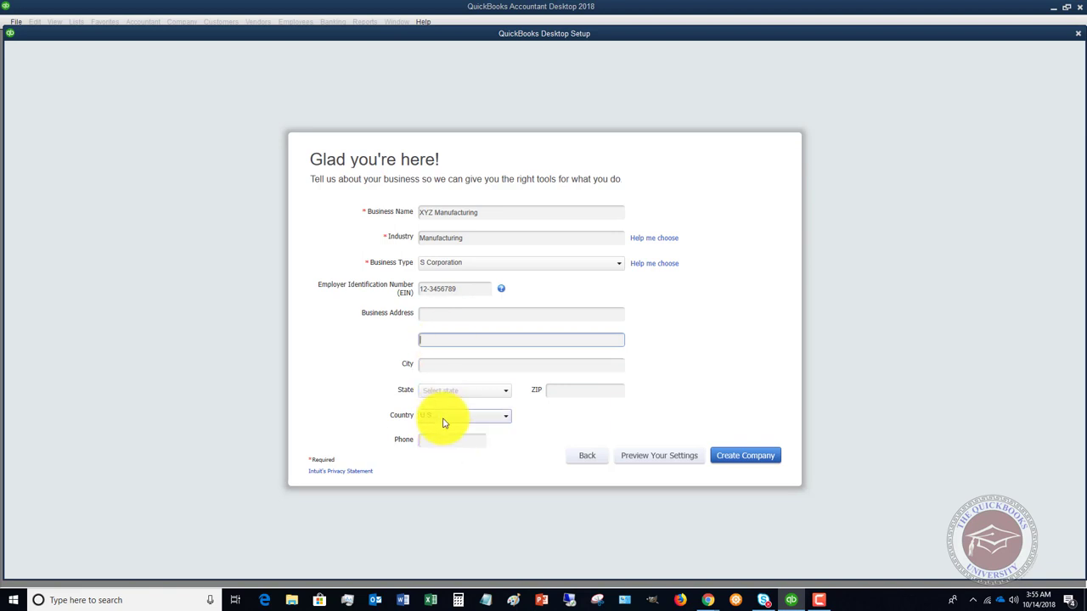
left_click(746, 458)
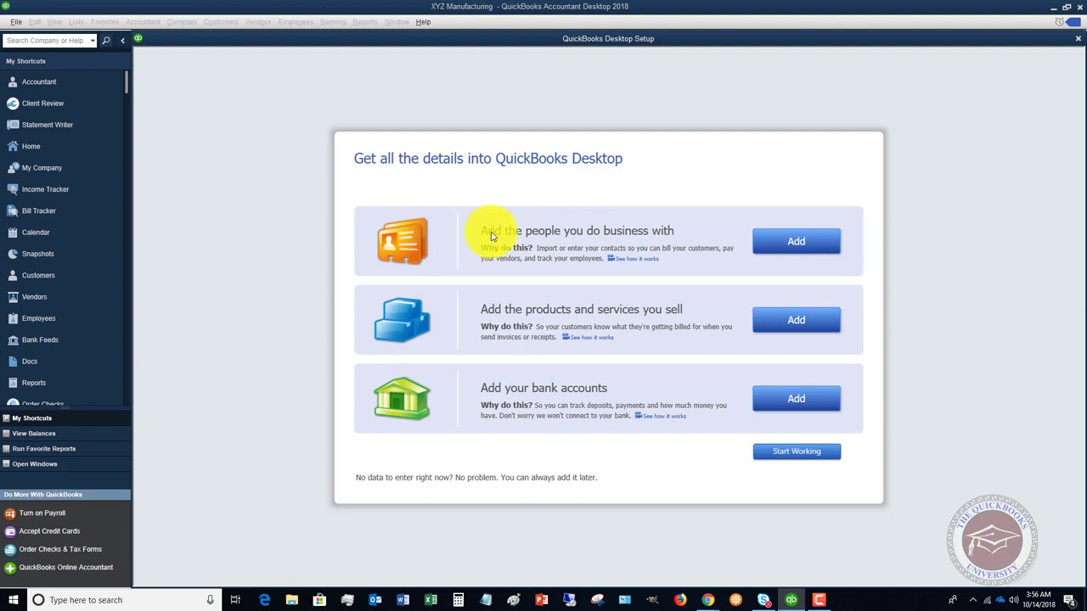
- Review the import options for adding people, then cancel without importing any contacts
left_click(783, 242)
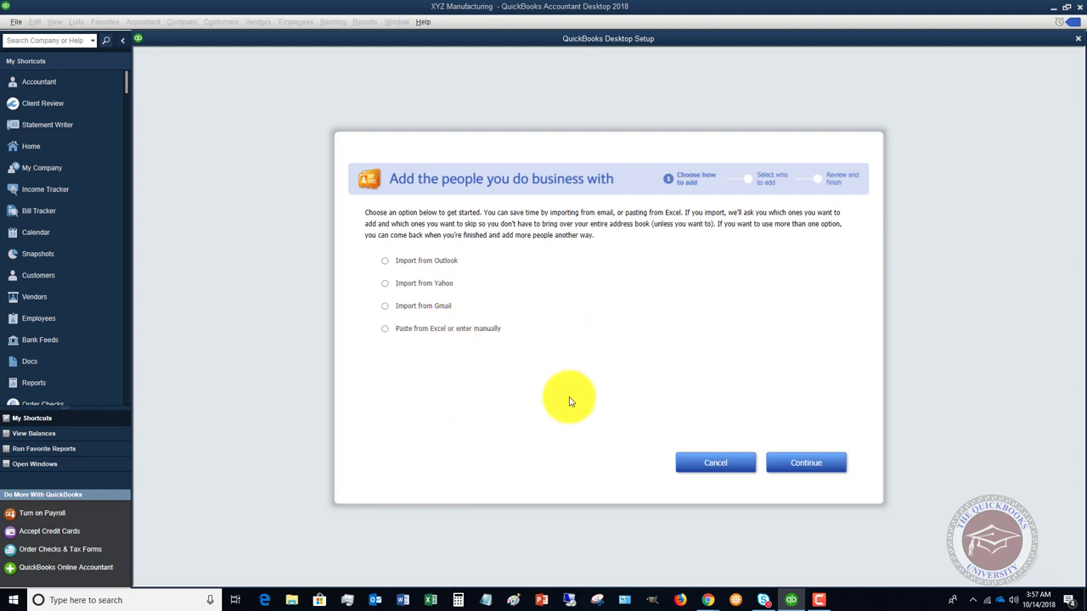
left_click(715, 462)
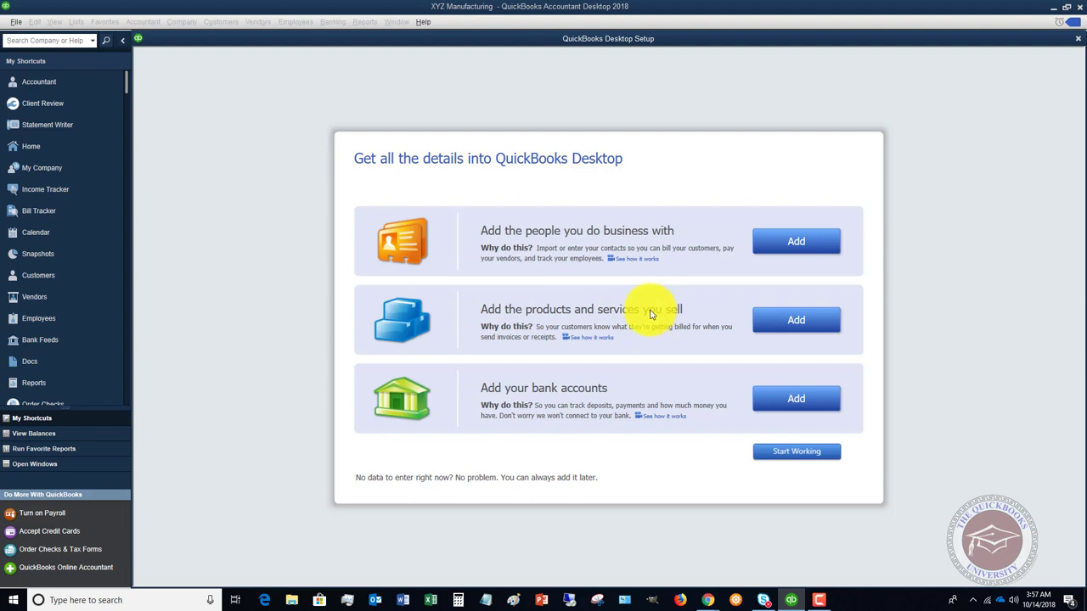
- Preview the Service item entry table, then cancel without adding any services
left_click(798, 325)
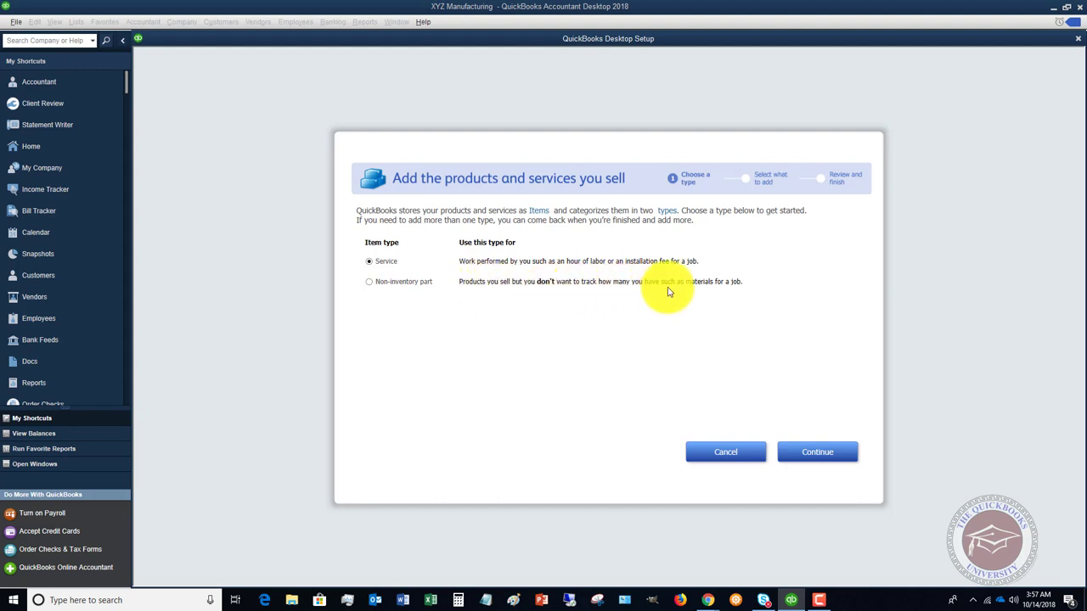
left_click(813, 452)
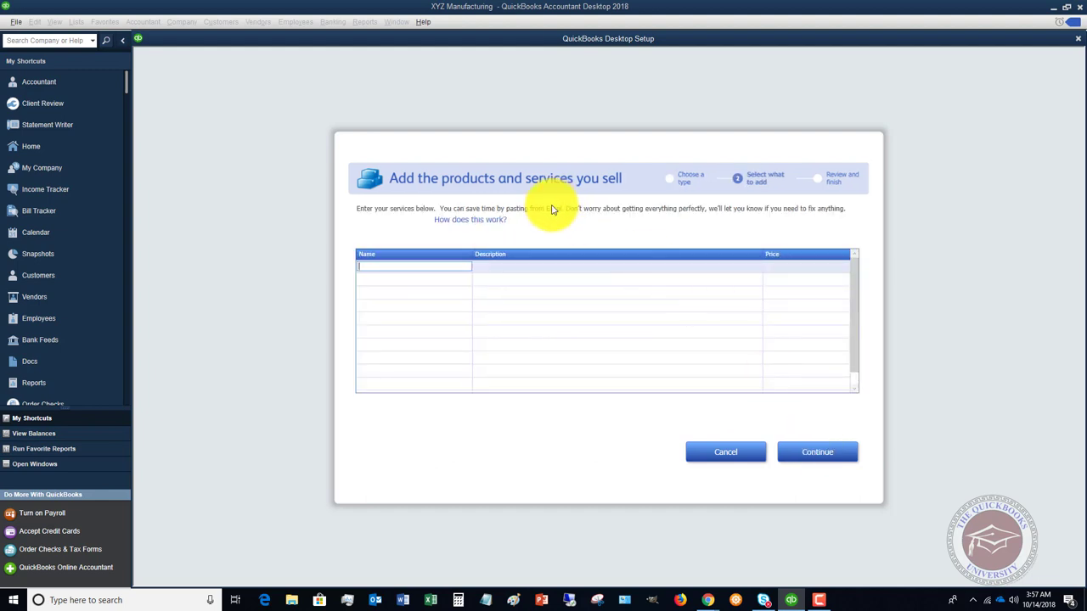
left_click(420, 266)
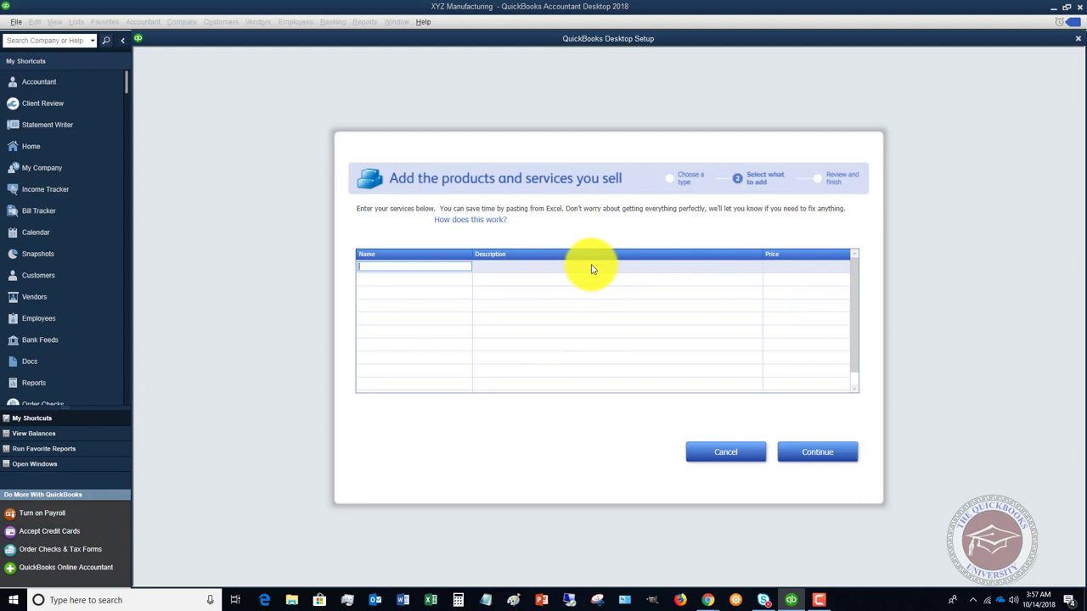
left_click(737, 453)
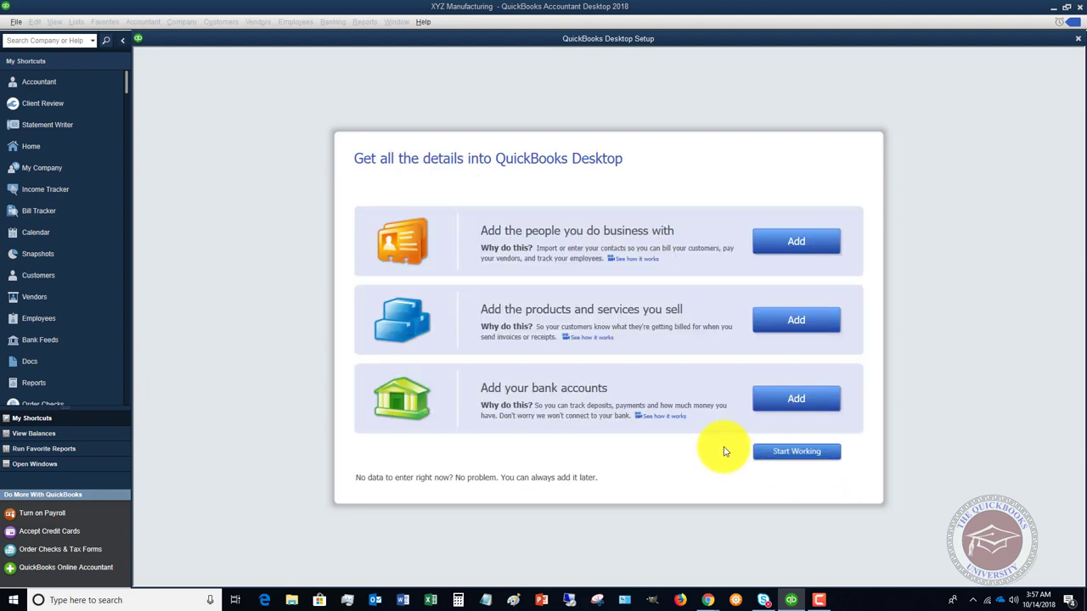
- Start a 'Bank of America Checking' account entry through the opening balance date, then discard it
left_click(778, 406)
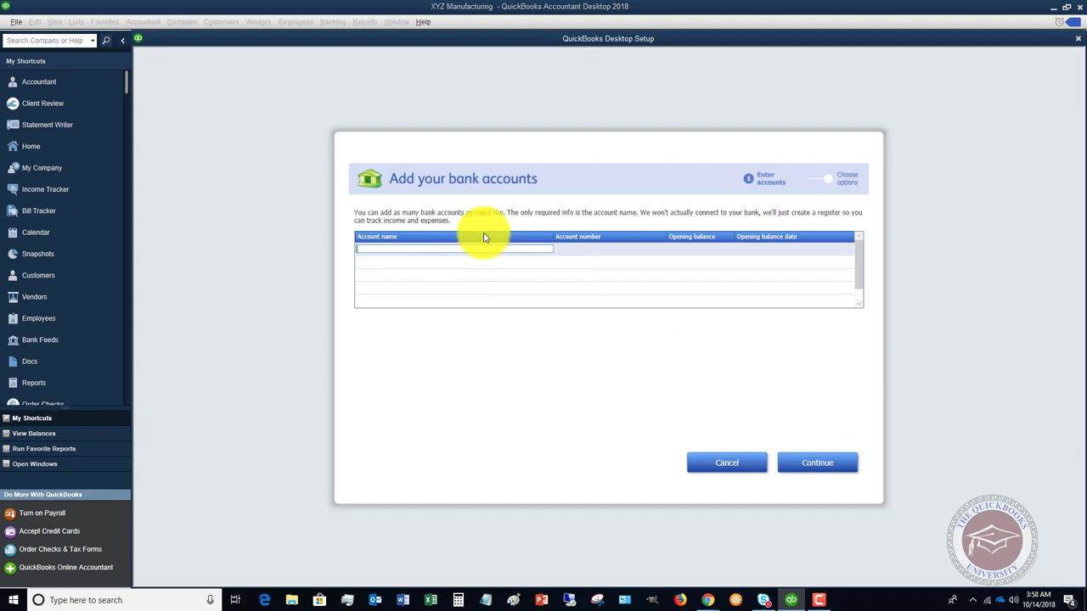
type("Bank of America Checking")
key("Tab")
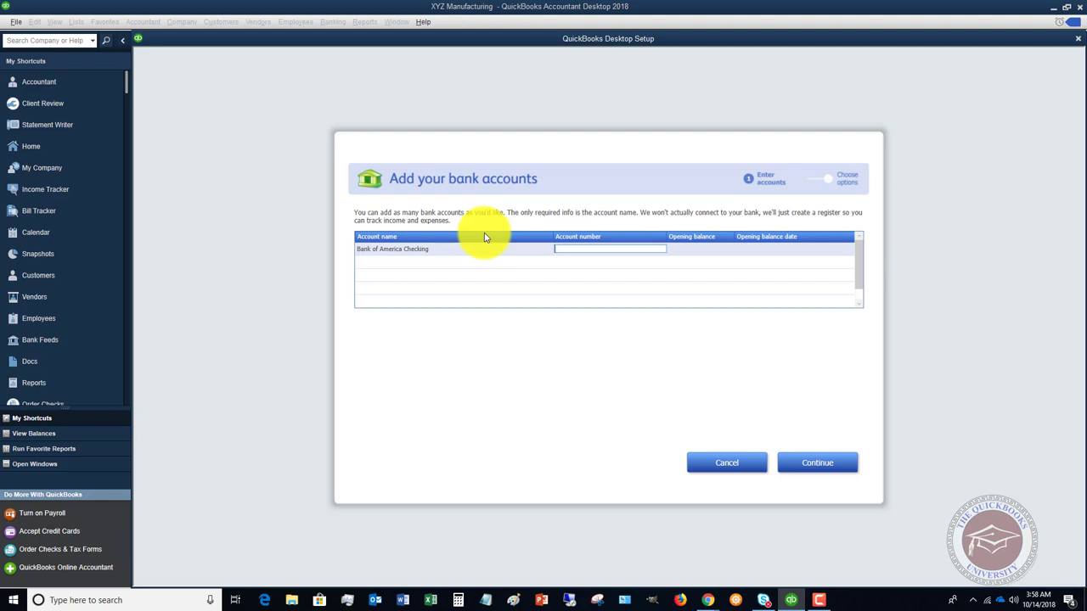
key("Tab")
left_click(774, 248)
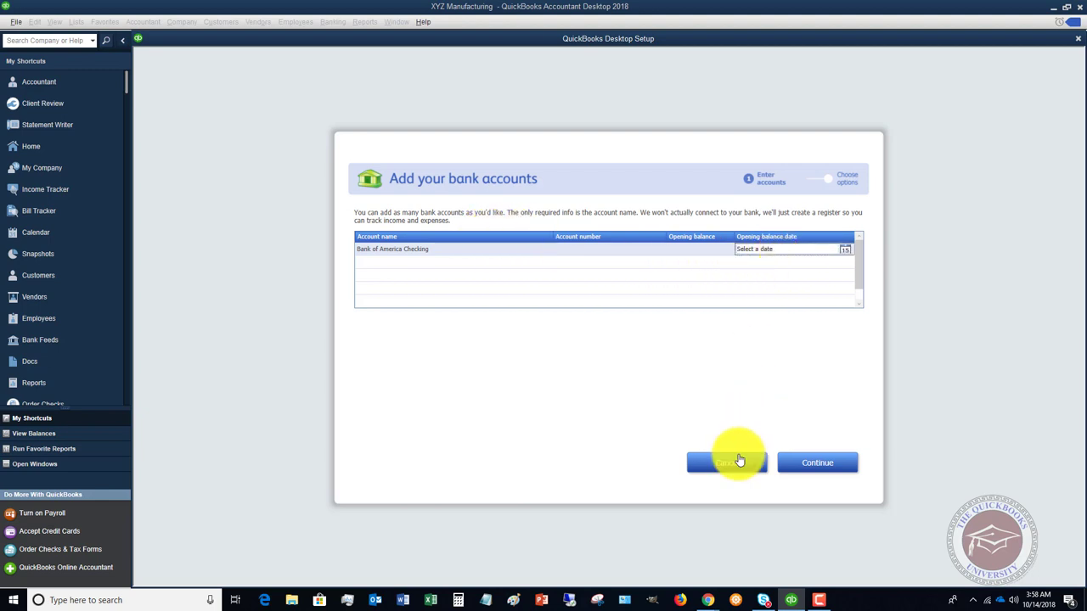
left_click(736, 462)
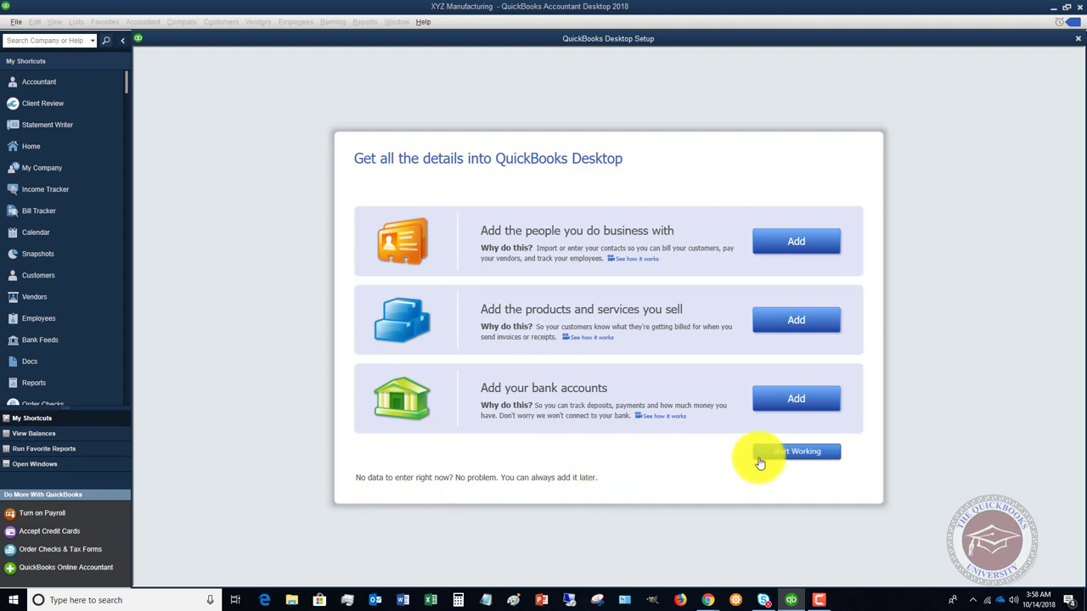
- Start working, close the New Feature Tour, and minimize the Accountant Center to reveal Home
left_click(790, 452)
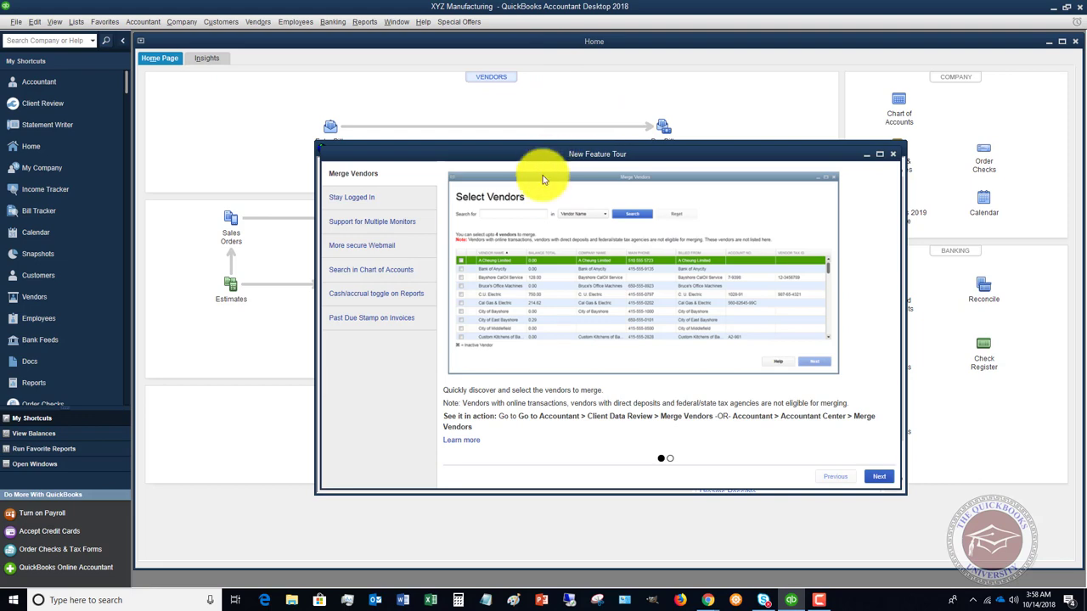
left_click(893, 154)
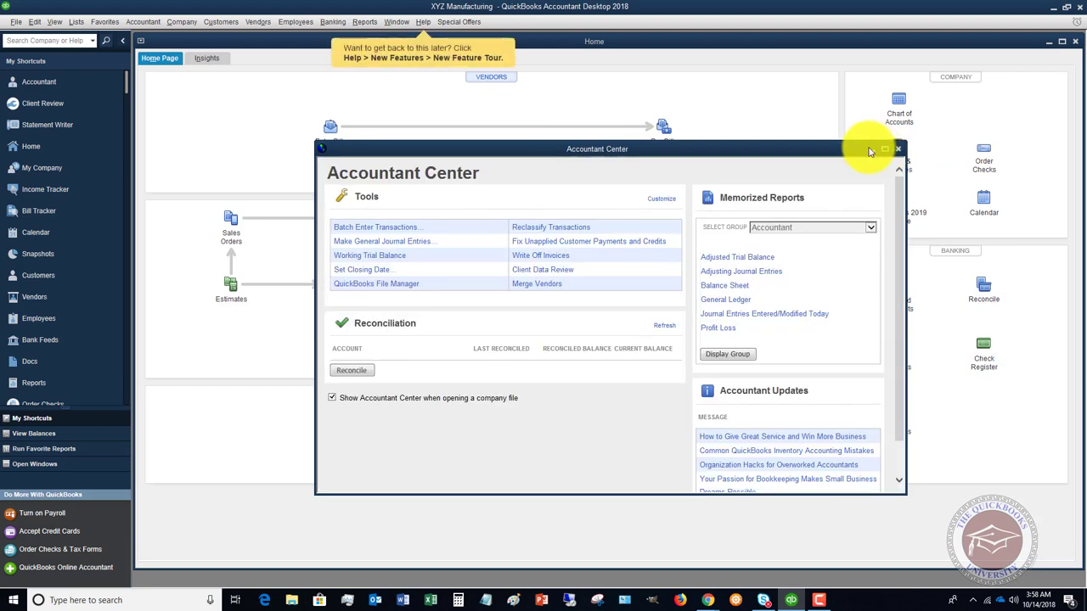
left_click(883, 149)
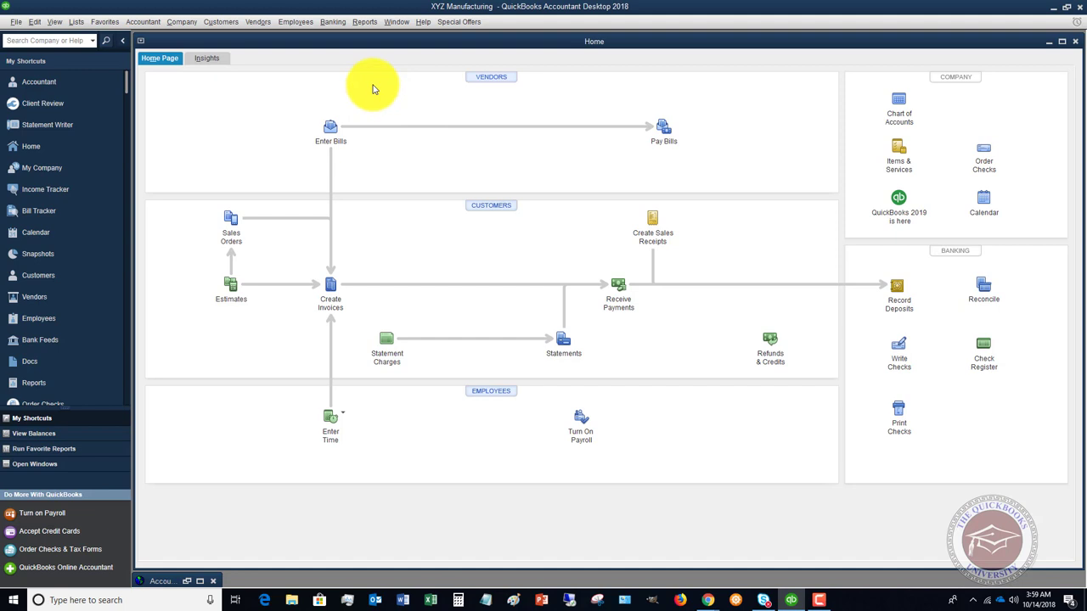
- Choose Vendor Center from the Vendors menu to show the empty vendor list
left_click(255, 22)
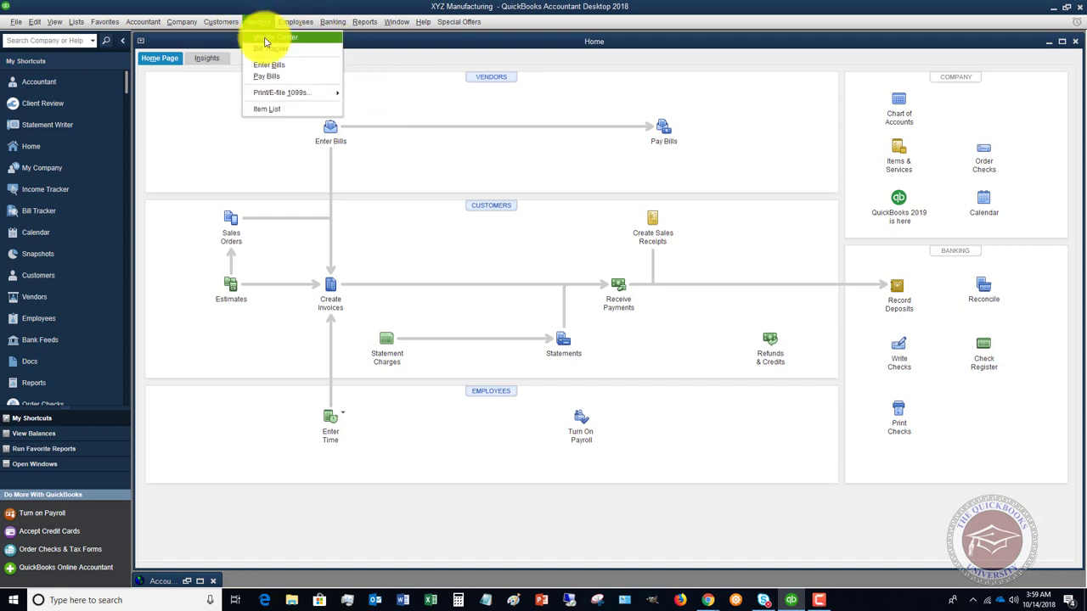
left_click(258, 22)
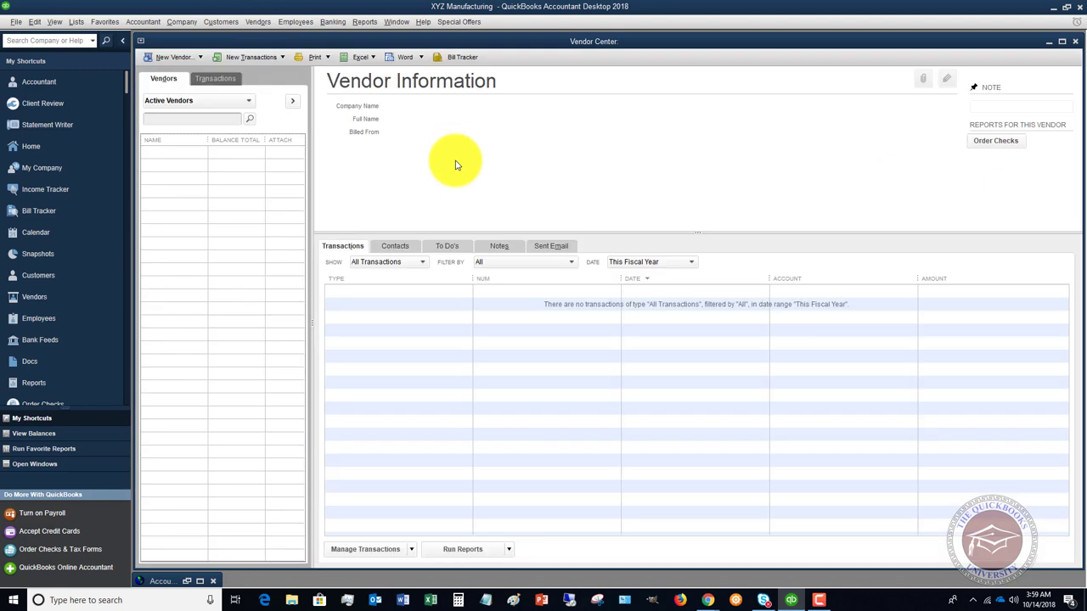